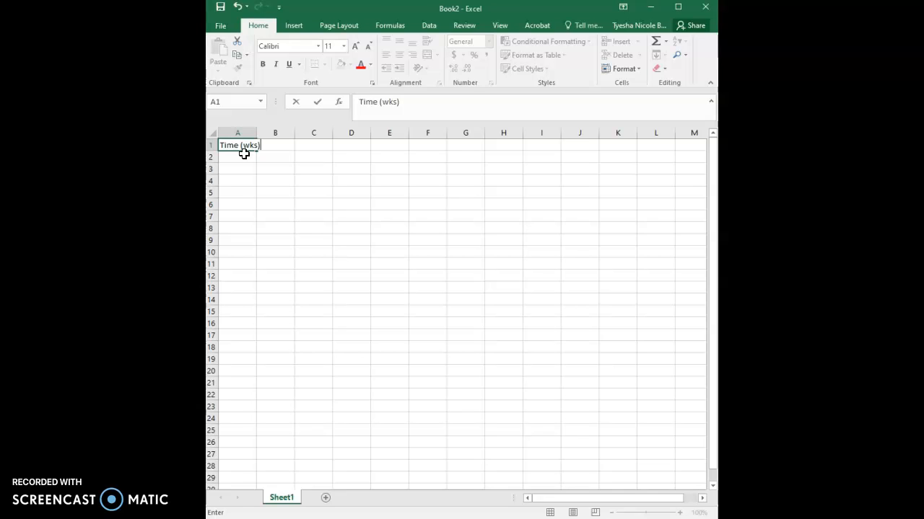
- Finish the heading Time (wks) in A1 and enter the heading Alive in B1
key("Tab")
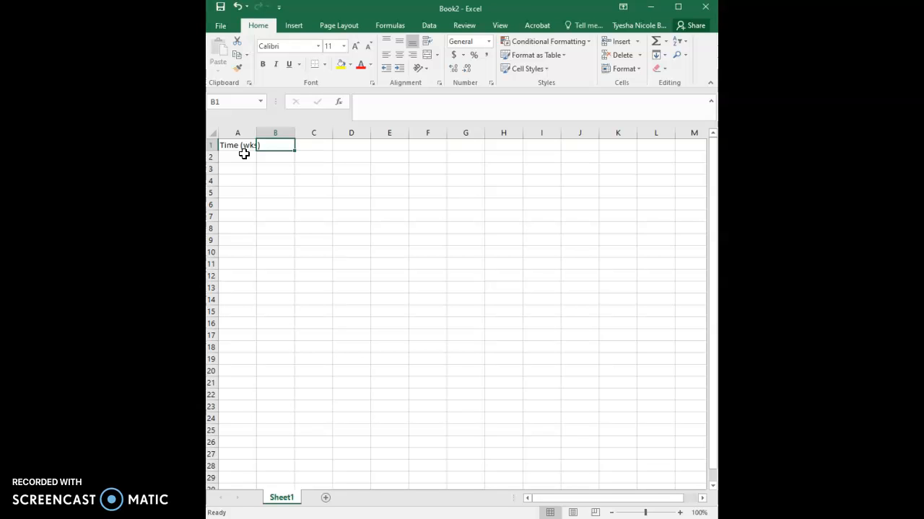
type("Alive")
key("Return")
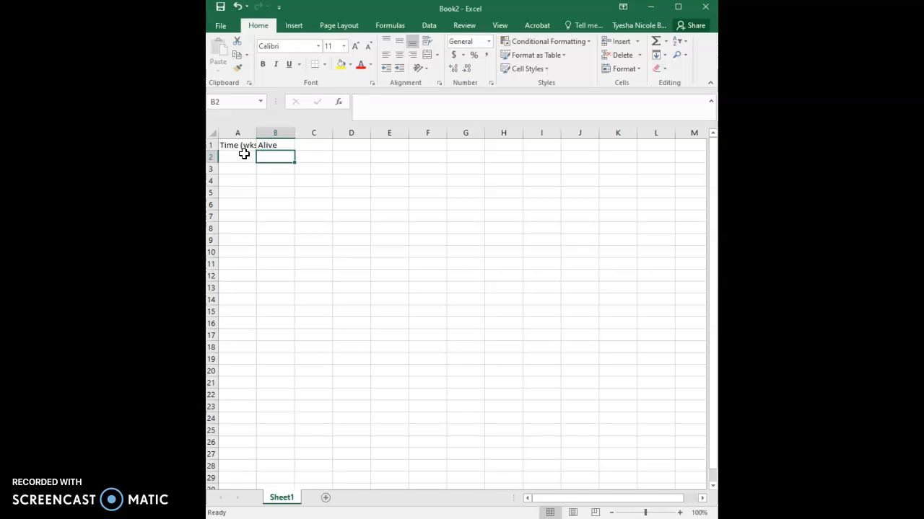
- Enter the week numbers 0, 1, 2 and 3 in A2 through A5 under the Time (wks) heading
left_click(244, 154)
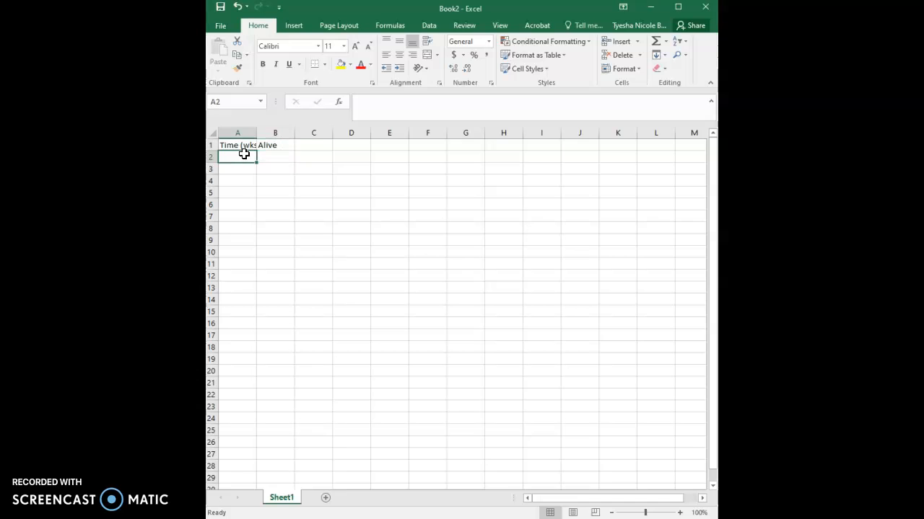
type("0")
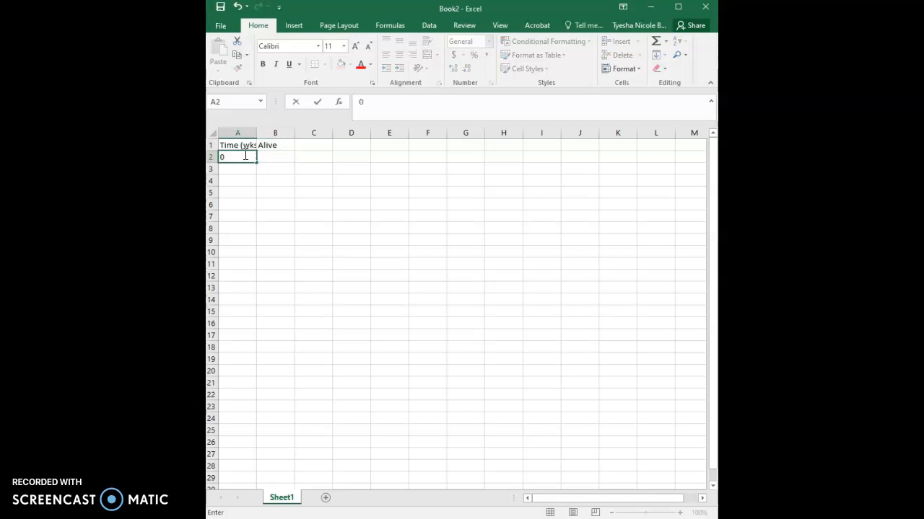
key("Return")
type("2")
key("Return")
type("3")
key("Return")
key("Up")
key("Up")
type("1")
key("Return")
type("2")
key("Return")
type("3")
key("Return")
- Enter the survivor counts 30, 25, 7 and 2 in B2 through B5 under the Alive heading
key("Up")
key("Up")
key("Up")
key("Up")
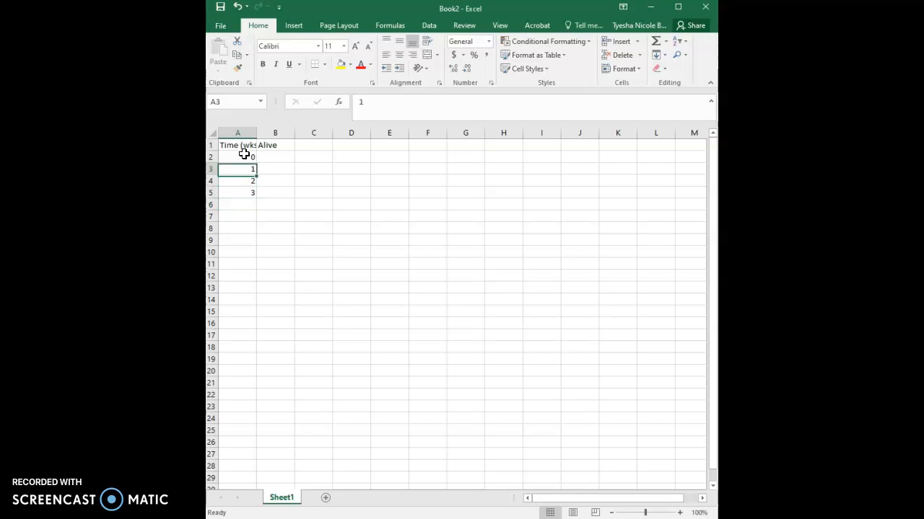
key("Right")
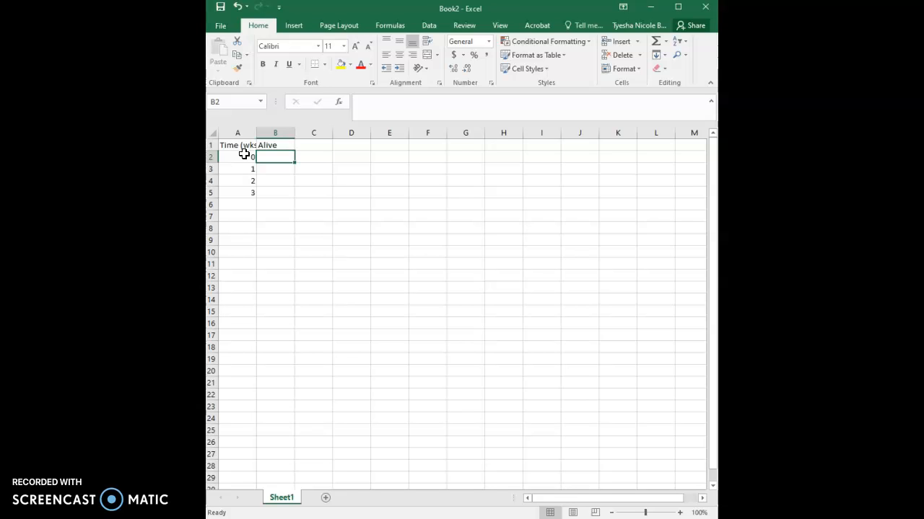
type("30")
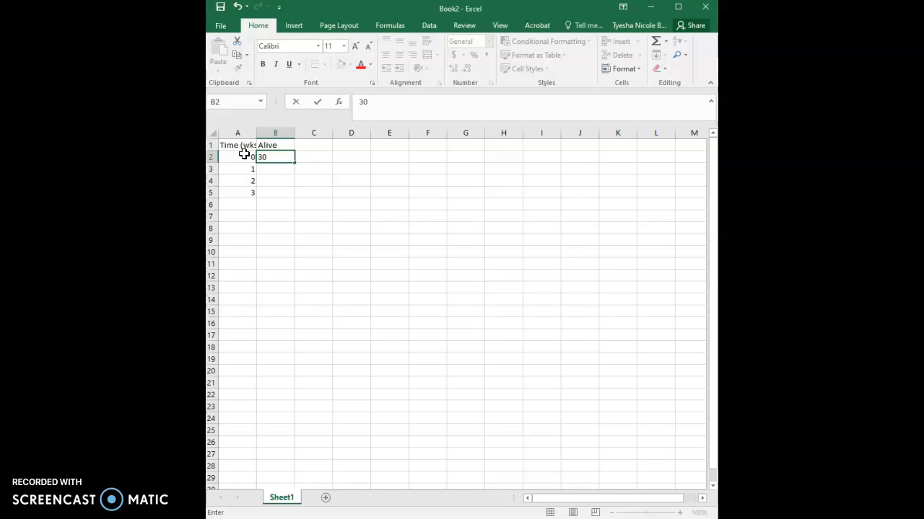
key("Return")
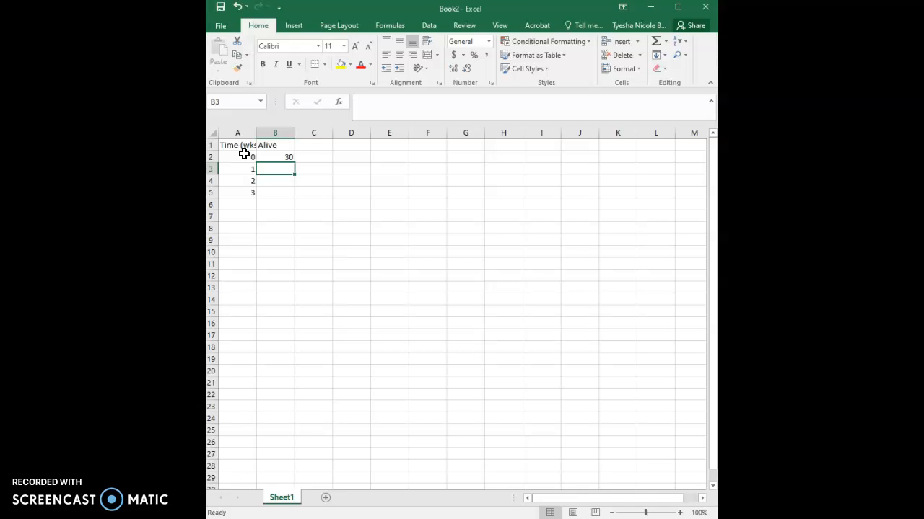
type("25")
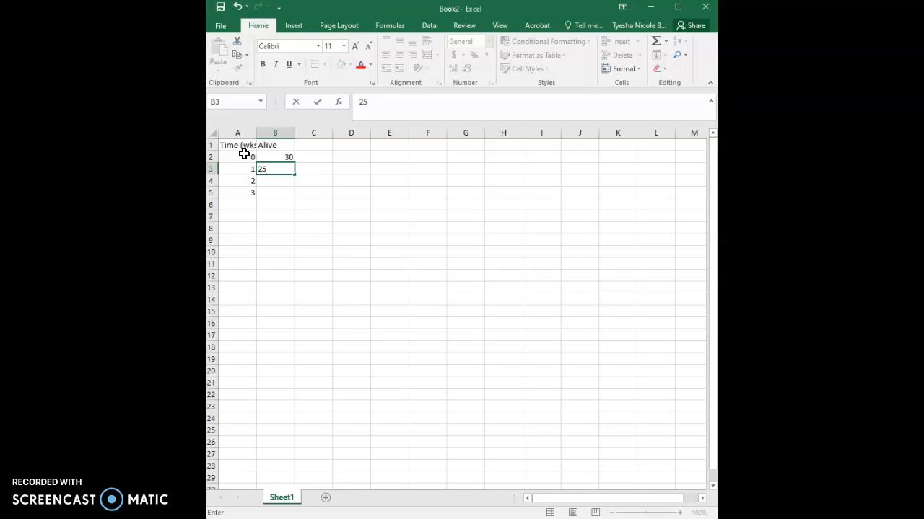
key("Return")
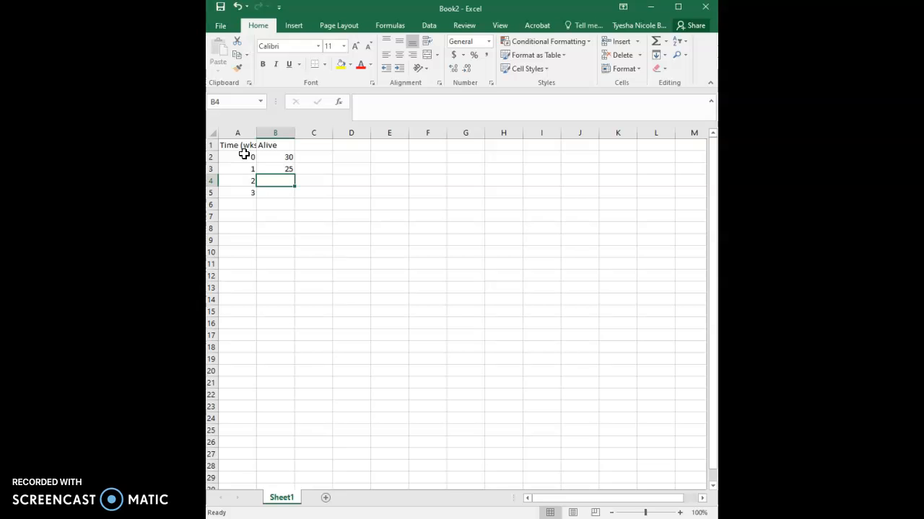
type("7")
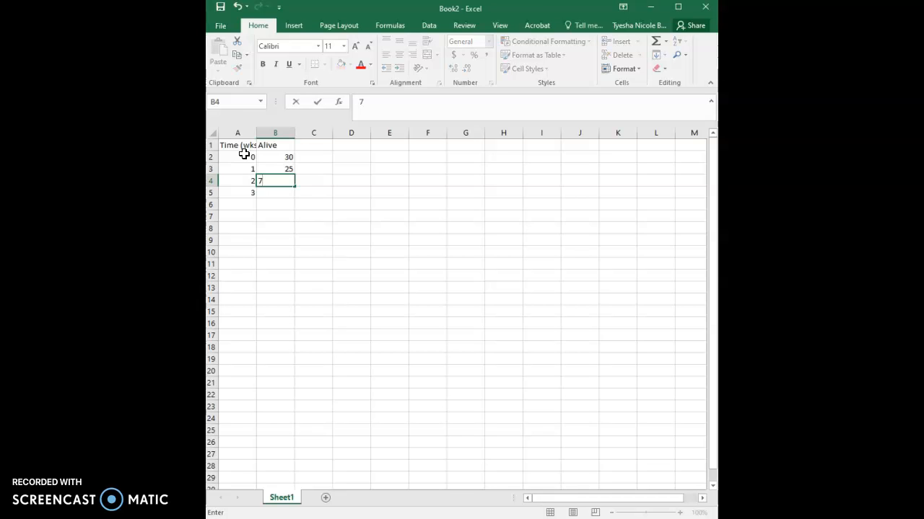
key("Return")
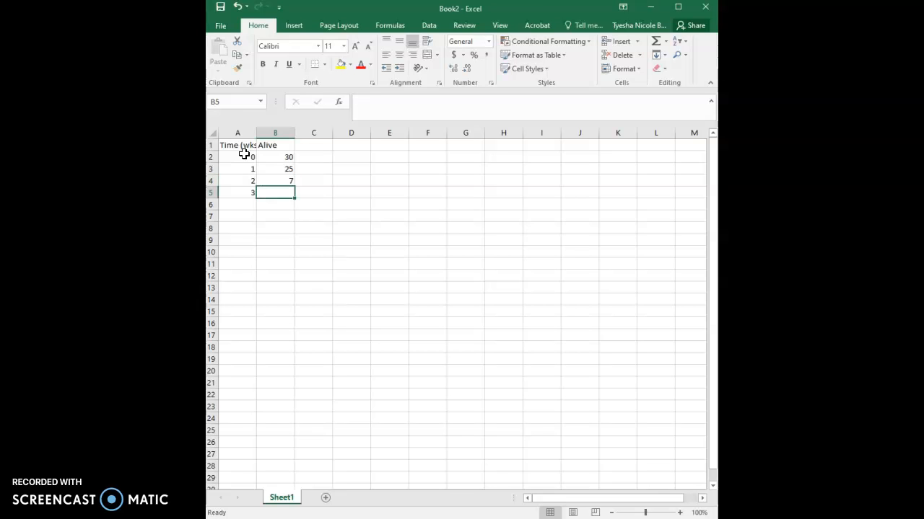
type("2")
key("Tab")
- Auto-fit the width of column A to its heading and enter the heading surv in C1
key("Up")
key("Up")
key("Up")
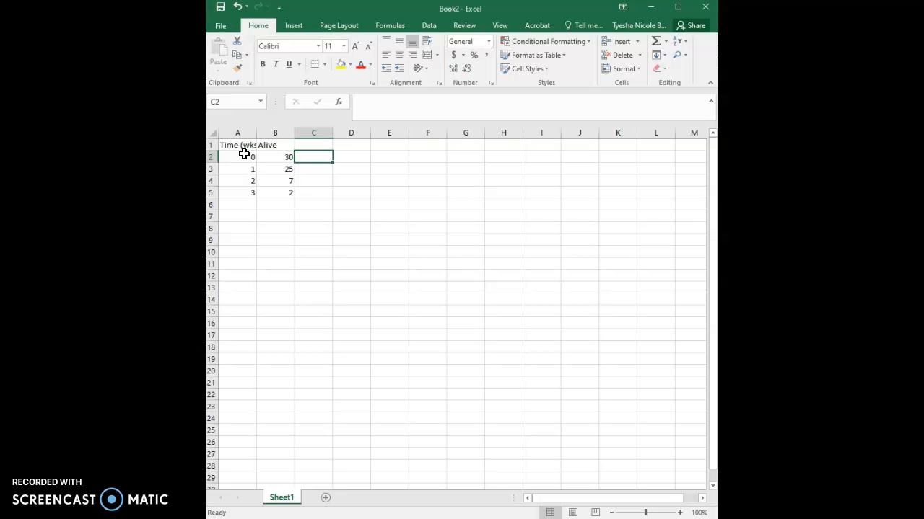
double_click(256, 135)
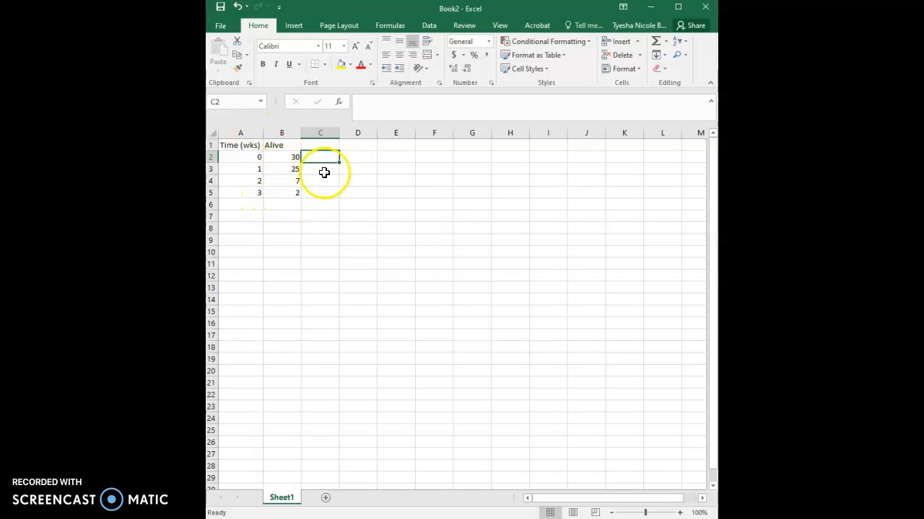
left_click(328, 145)
type("surv")
key("Return")
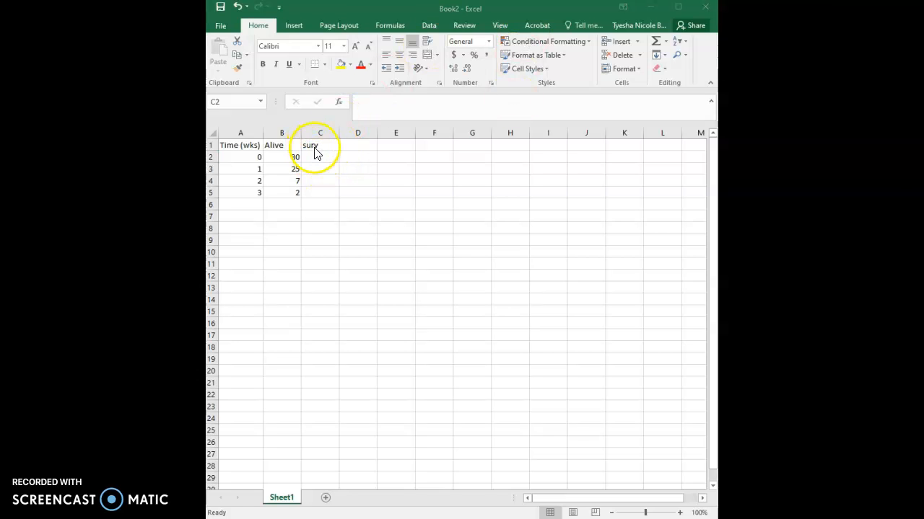
key("shift+Down")
key("shift+Down")
key("shift+Down")
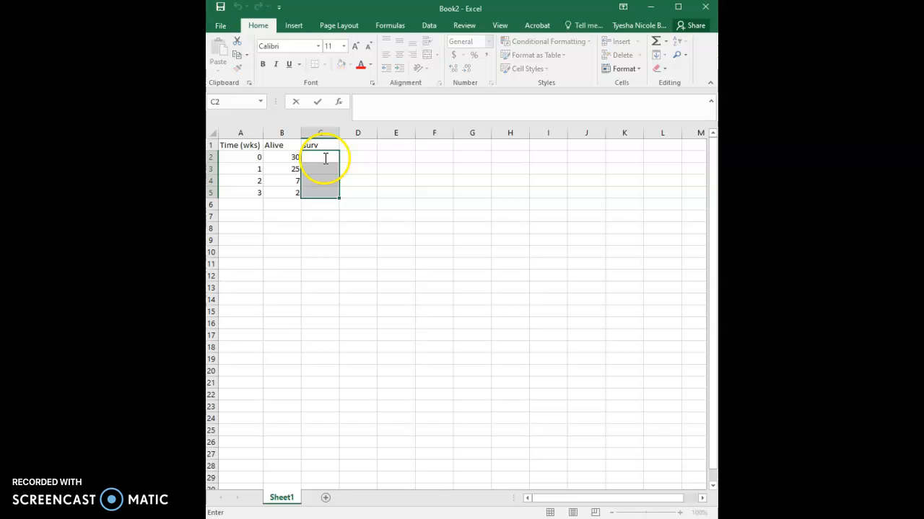
left_click(365, 183)
- Enter the percent survival formula =(B2/30)*100 in C2
left_click(325, 158)
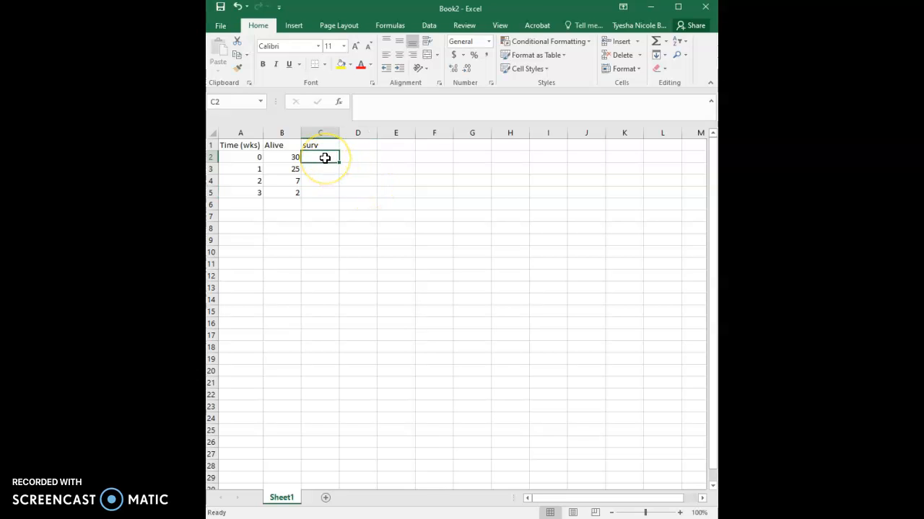
type("=(")
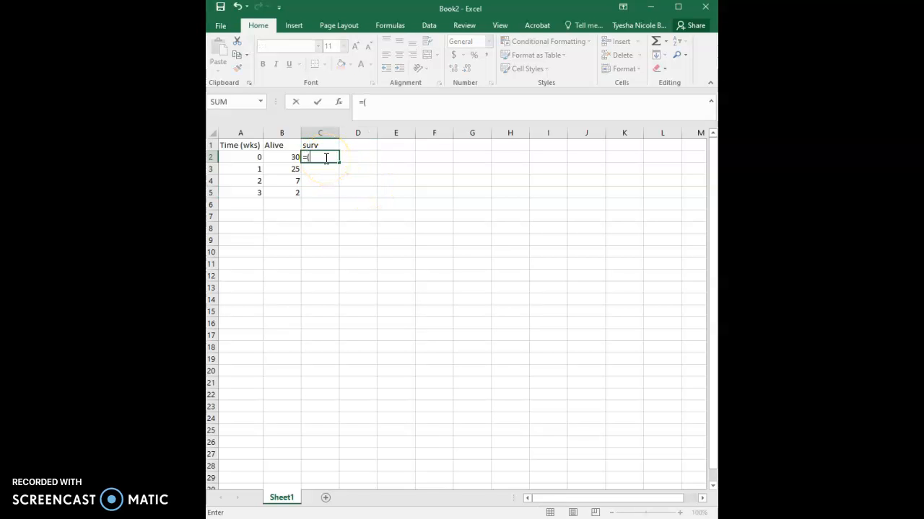
left_click(340, 155)
type("(")
left_click(280, 157)
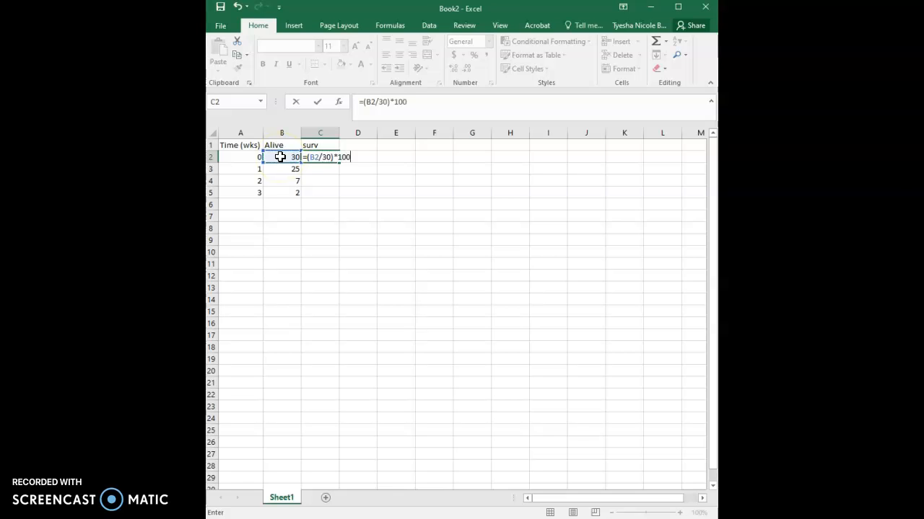
key("Return")
- Fill the survival formula from C2 down through C5 and check the copied formula in C3
left_click(327, 157)
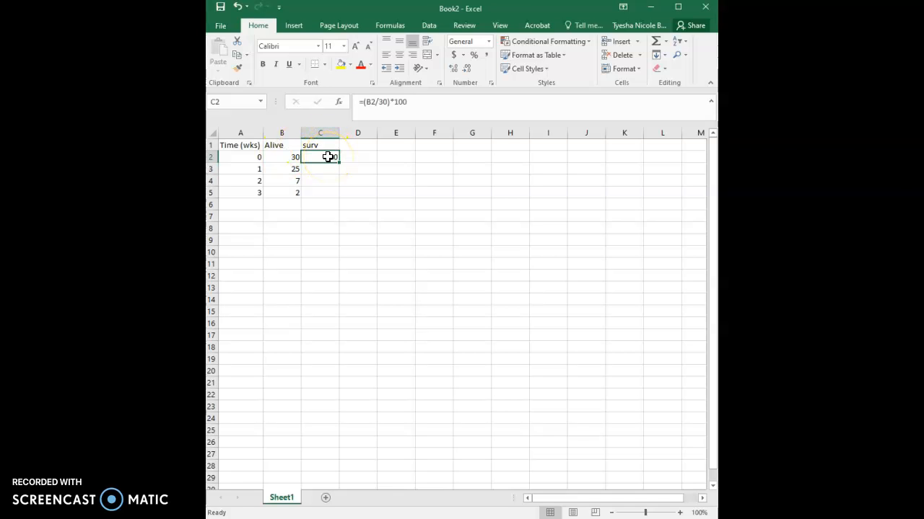
left_click_drag(338, 162, 336, 195)
left_click(329, 168)
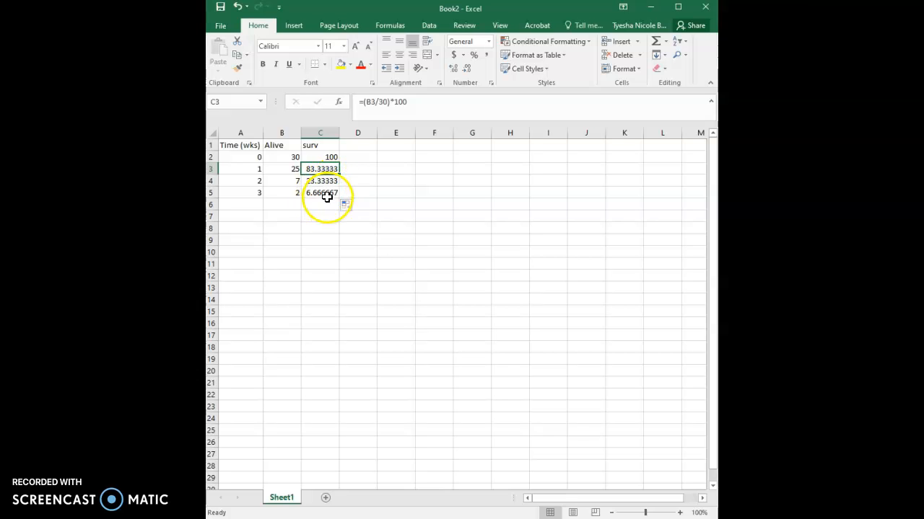
left_click(394, 203)
left_click_drag(248, 157, 245, 188)
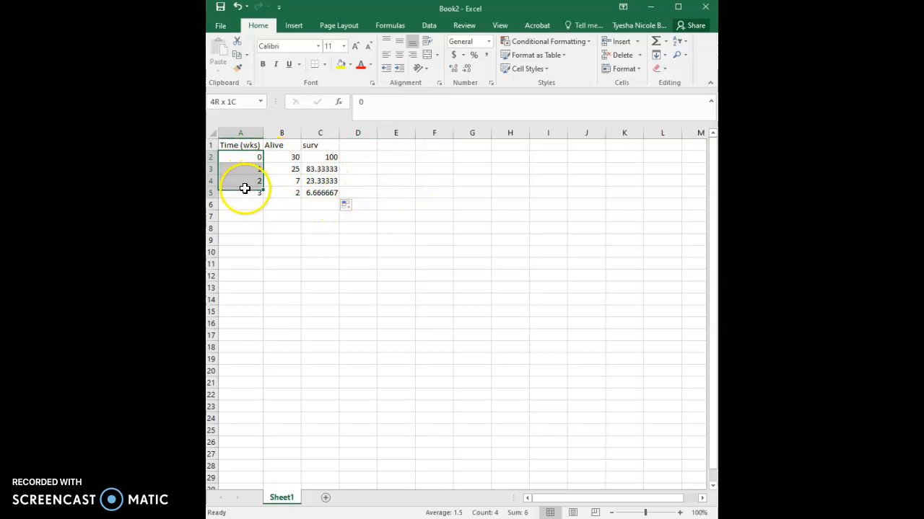
right_click(244, 189)
left_click(282, 211)
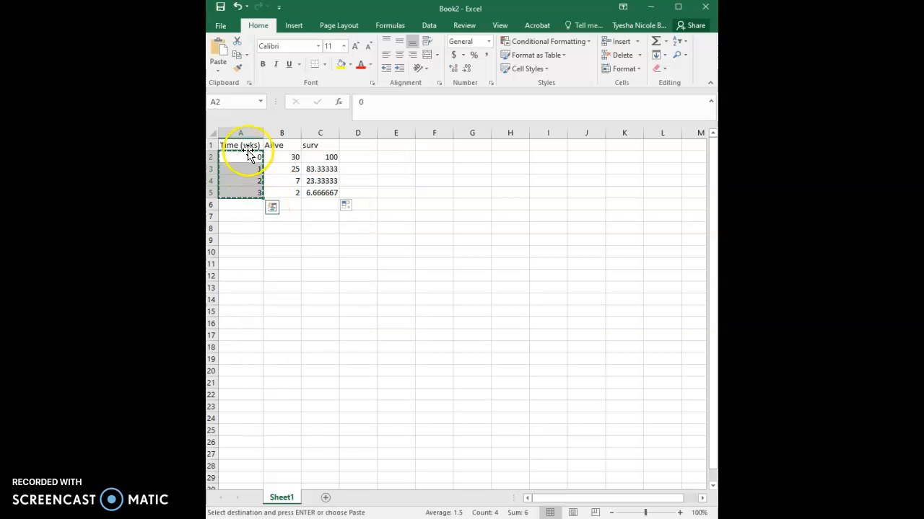
- Copy the Time (wks) column with its heading, A1:A5, and paste it starting at A10
left_click_drag(247, 145, 250, 194)
right_click(257, 196)
left_click(280, 213)
left_click(243, 251)
key("ctrl+v")
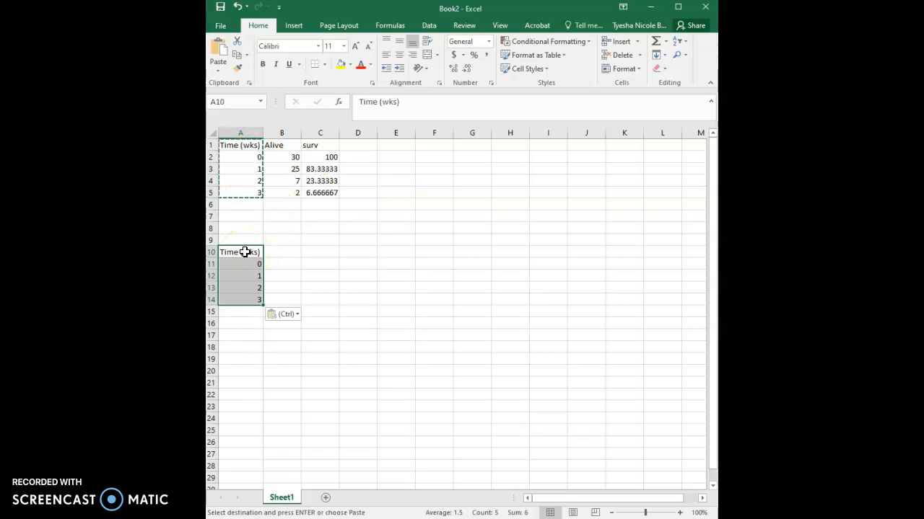
- Copy the surv column C1:C5 and paste it at B10 as values only
left_click_drag(310, 145, 316, 187)
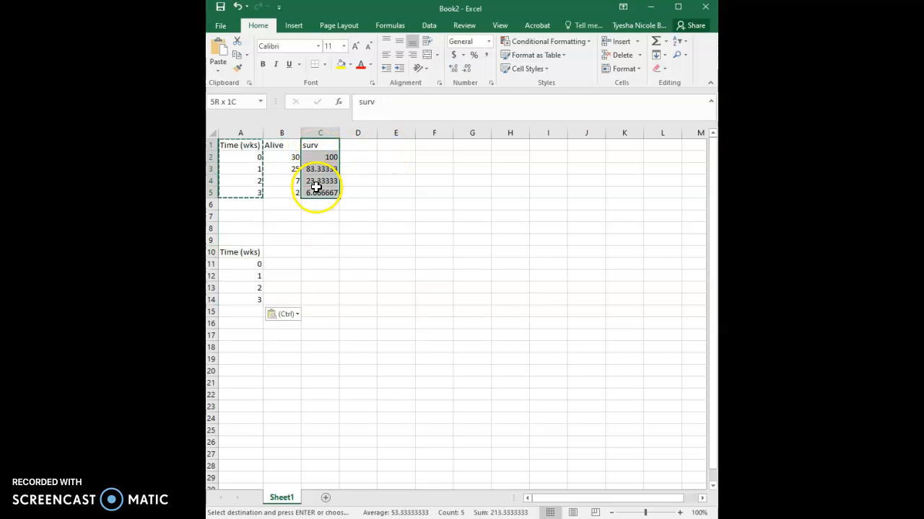
right_click(316, 188)
left_click(345, 208)
left_click(280, 252)
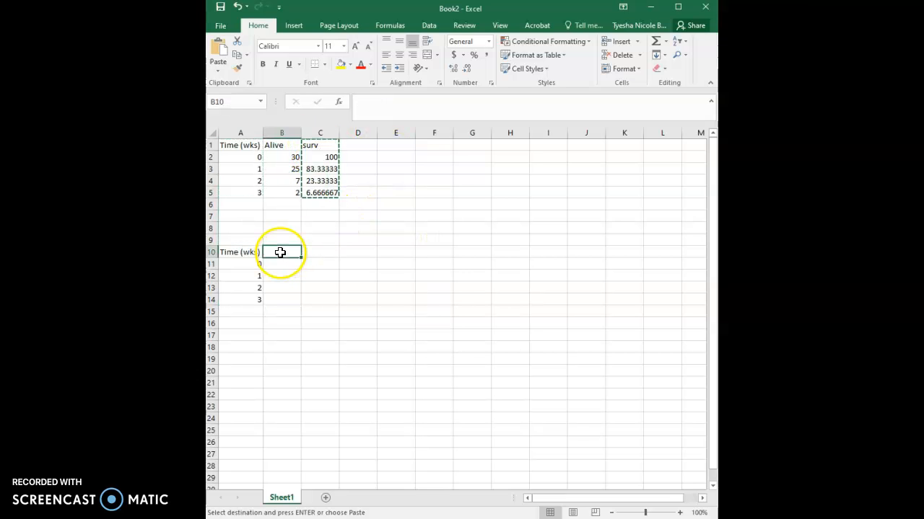
key("ctrl+v")
left_click(321, 315)
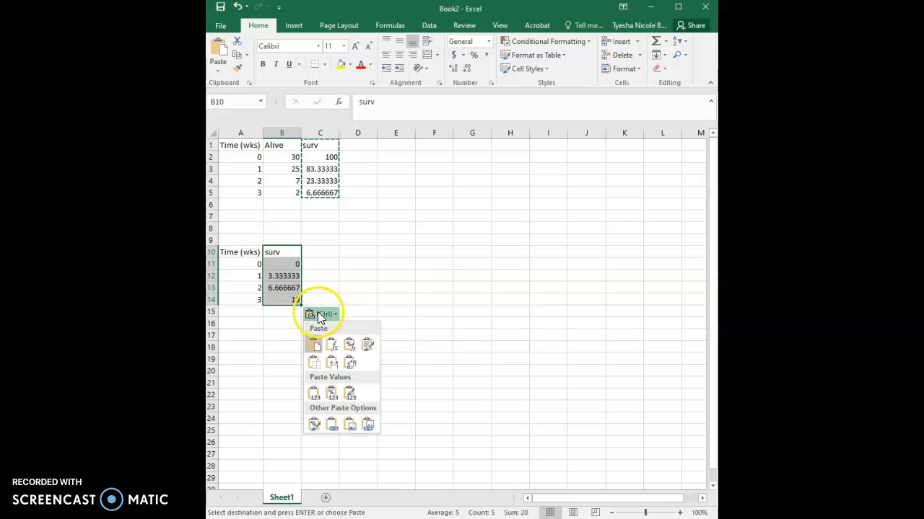
left_click(316, 395)
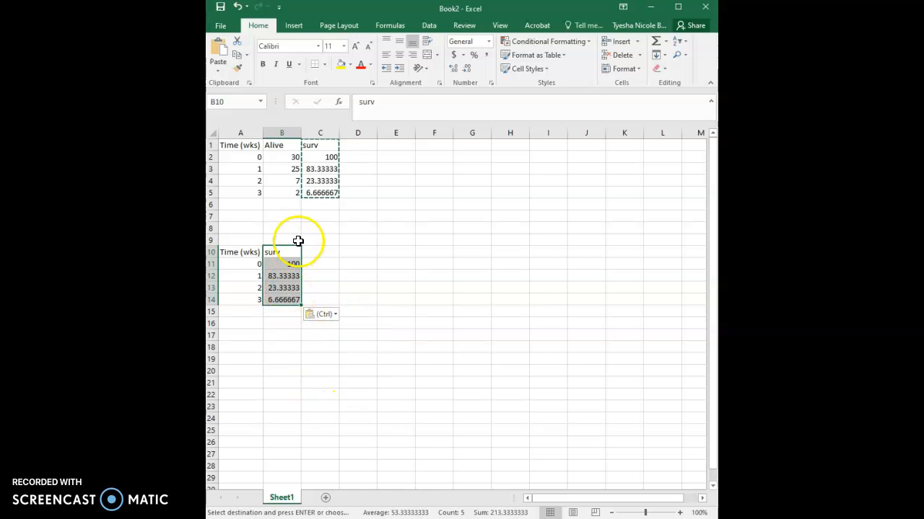
left_click(358, 264)
- Insert the recommended Scatter chart with connecting lines from the data in A10:B14
left_click_drag(243, 253, 295, 299)
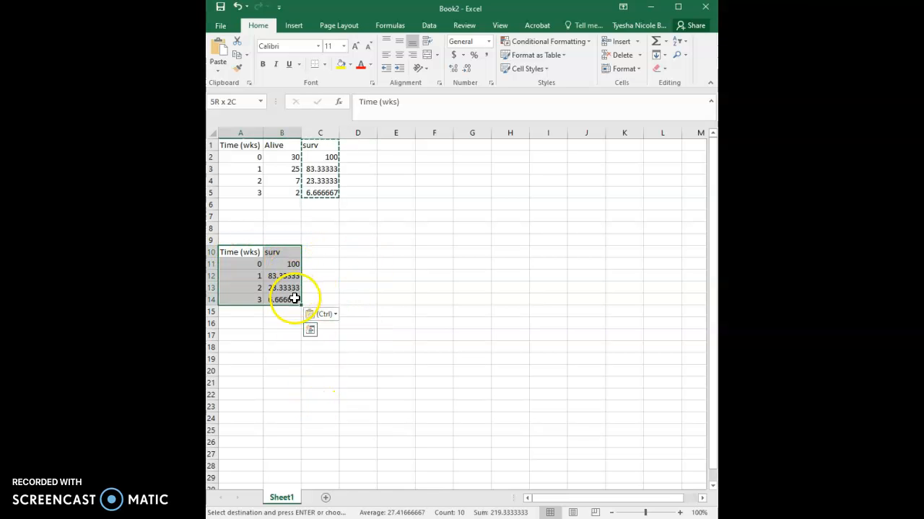
left_click(294, 26)
left_click(315, 45)
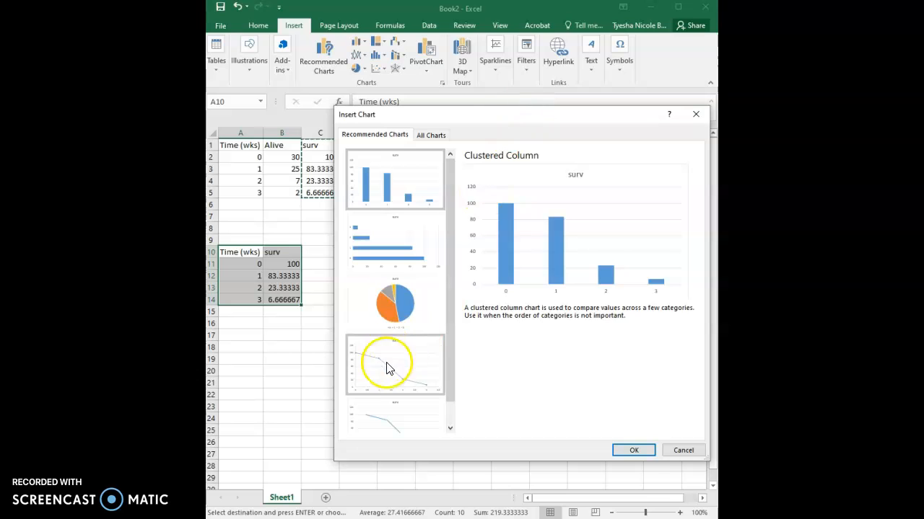
left_click(396, 370)
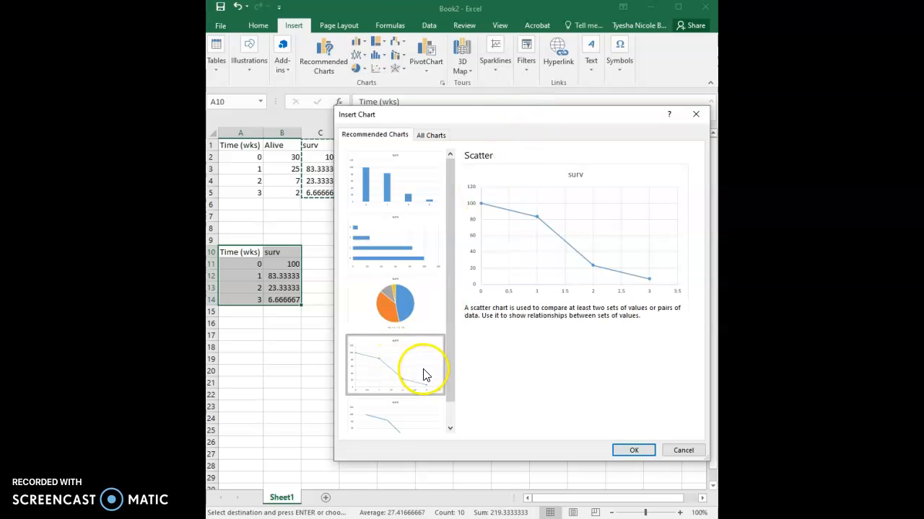
left_click(638, 450)
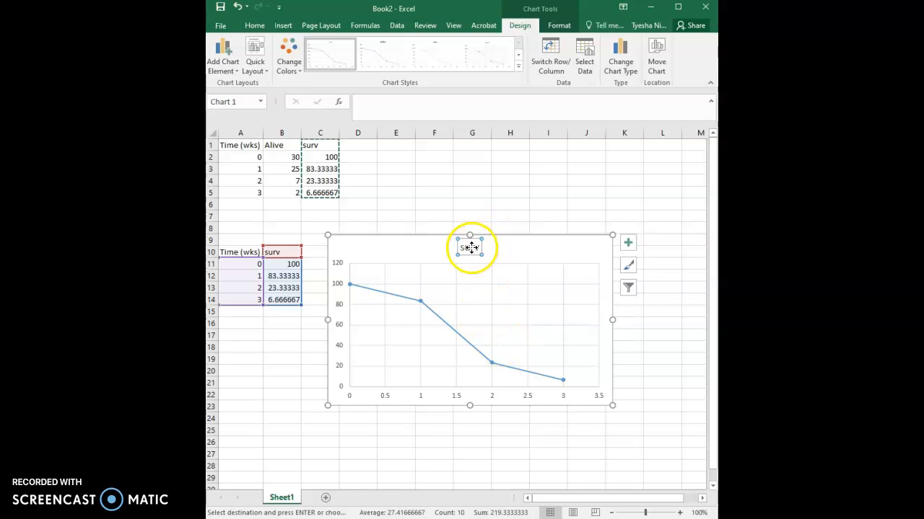
- Replace the chart title with Survival Curve
left_click(464, 249)
left_click(464, 250)
type("Survival Cy")
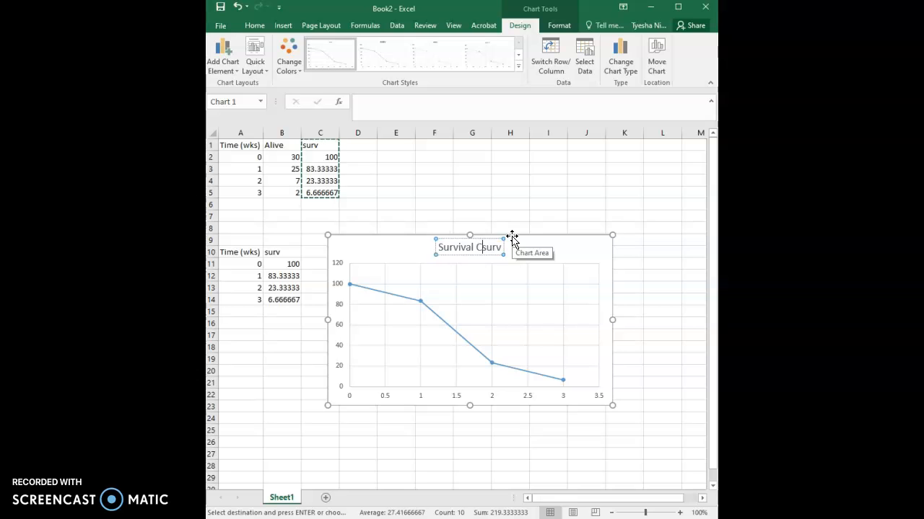
key("BackSpace")
type("urve")
key("Delete")
key("Delete")
key("Delete")
key("Delete")
left_click(532, 399)
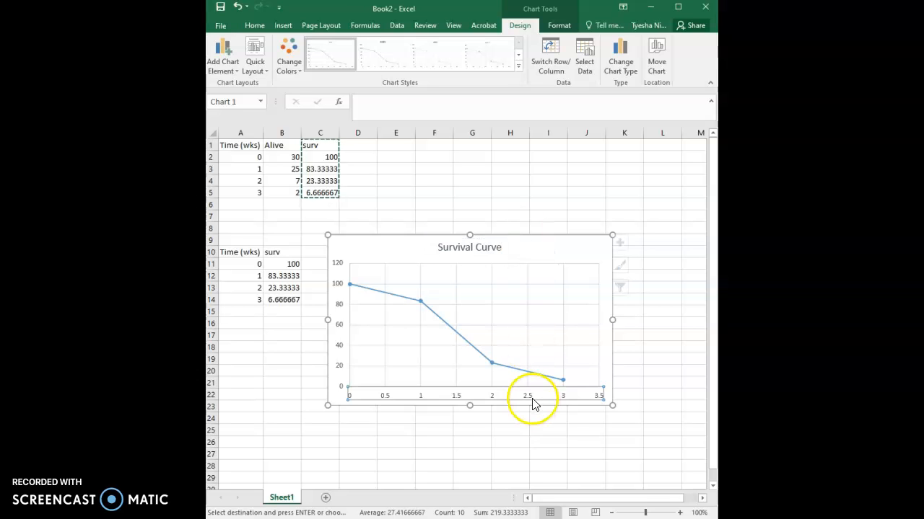
left_click(564, 261)
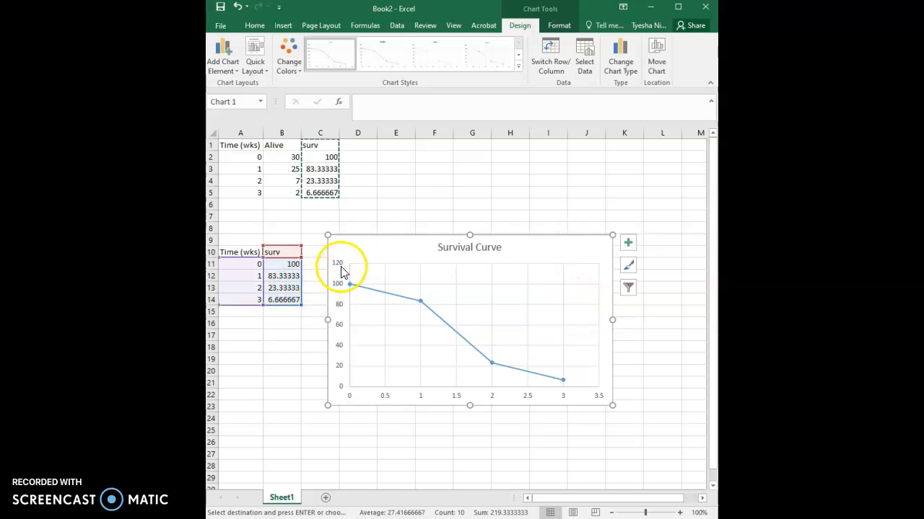
- Add a primary vertical axis title to the Survival Curve chart
left_click(336, 293)
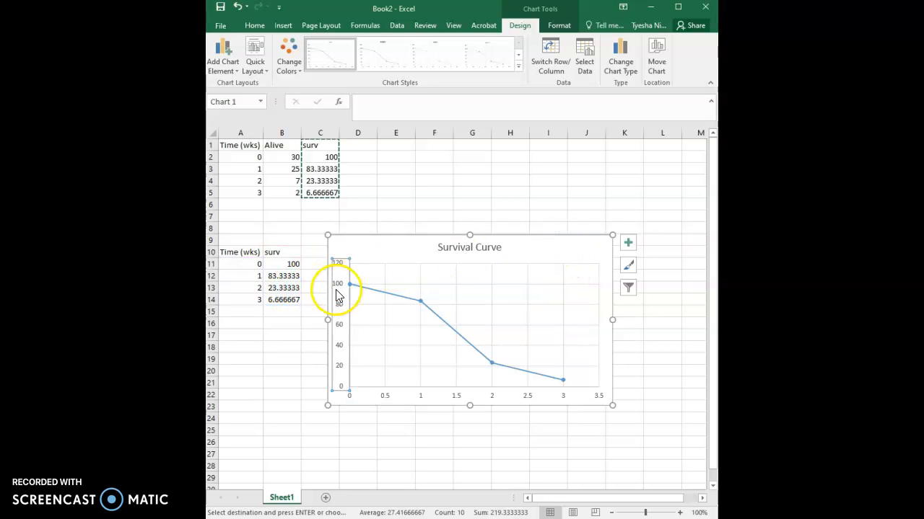
left_click(282, 27)
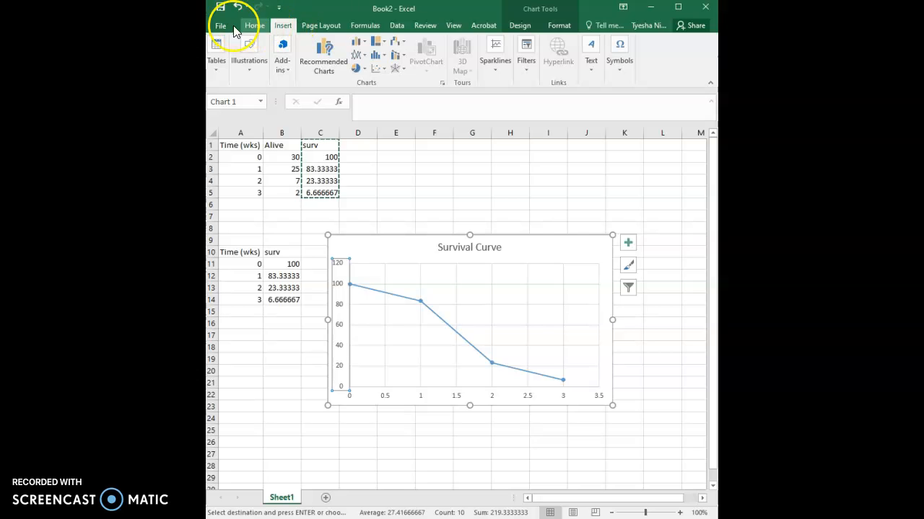
left_click(560, 26)
left_click(520, 26)
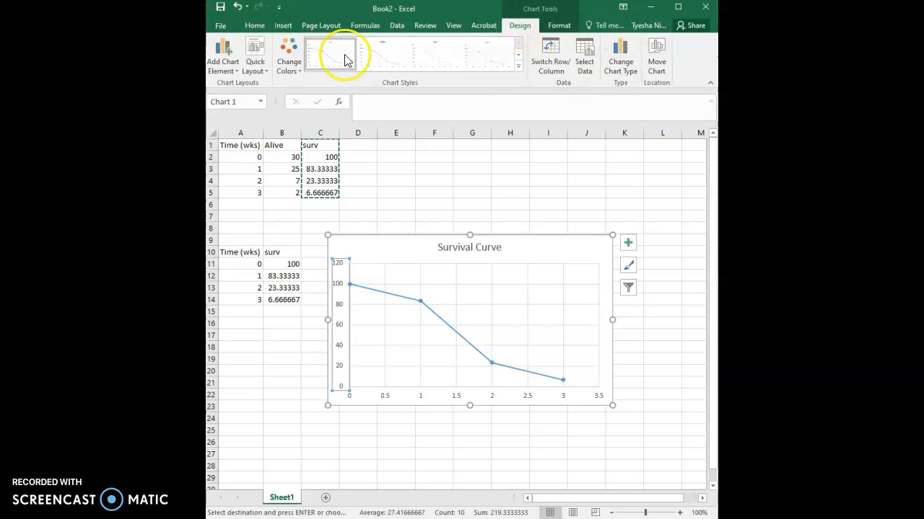
left_click(229, 65)
mouse_move(236, 101)
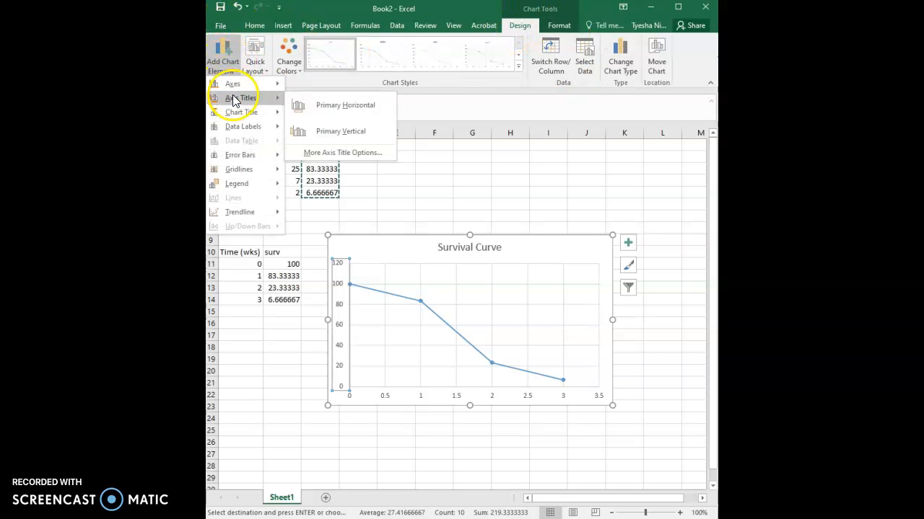
left_click(334, 131)
- Replace the vertical axis title's placeholder text with Survival (%)
triple_click(340, 332)
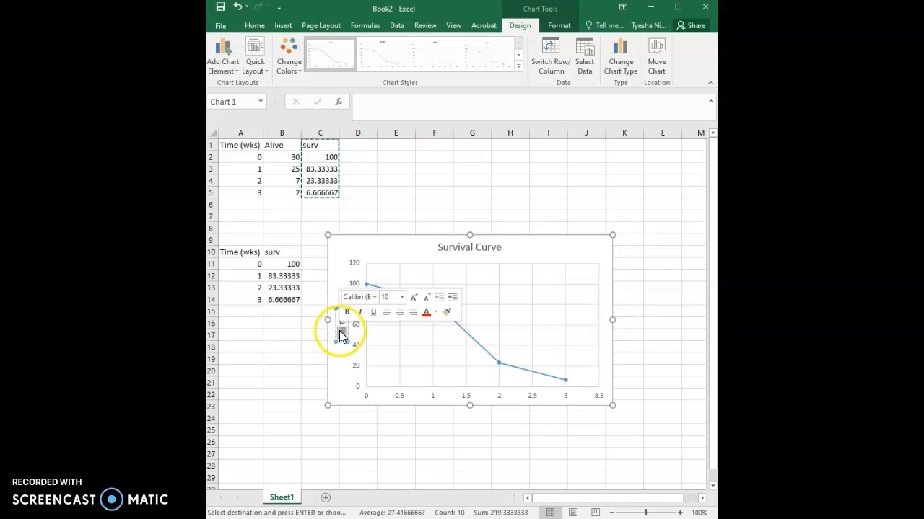
type("Su")
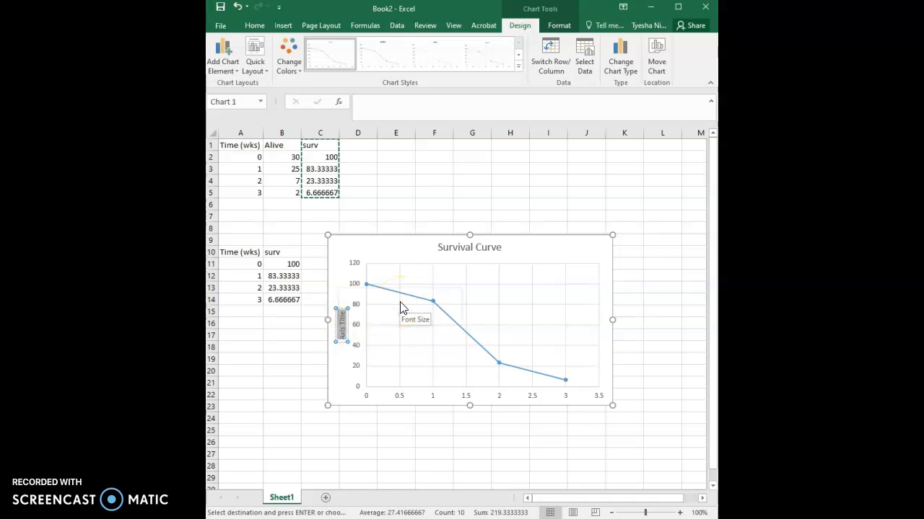
type("rvival (%")
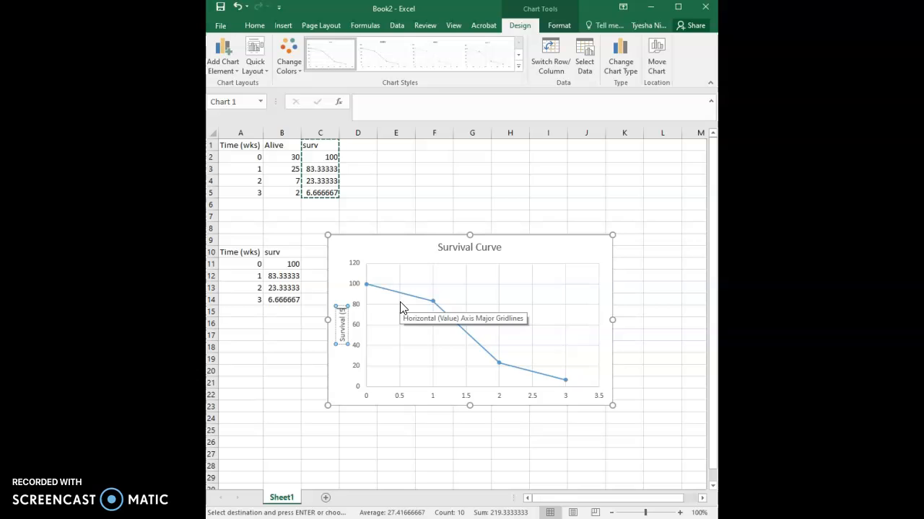
key("BackSpace")
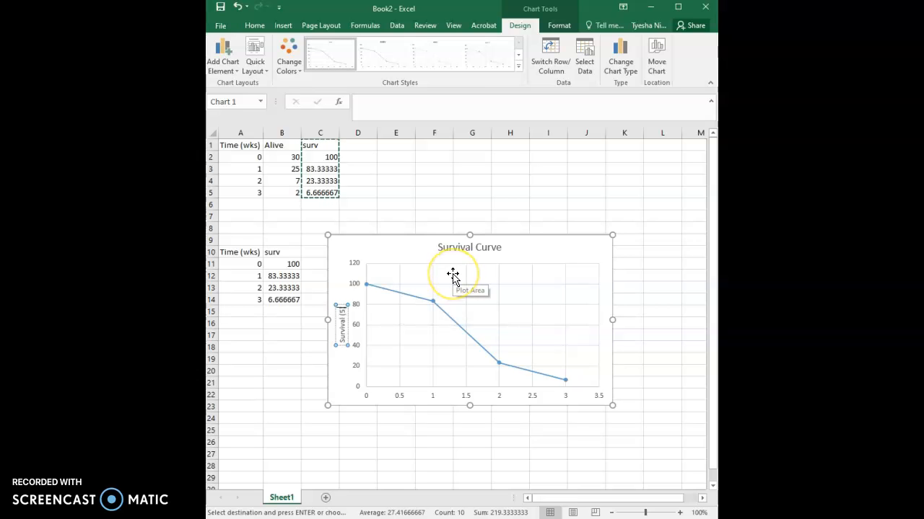
type("%)")
left_click(456, 300)
left_click(357, 217)
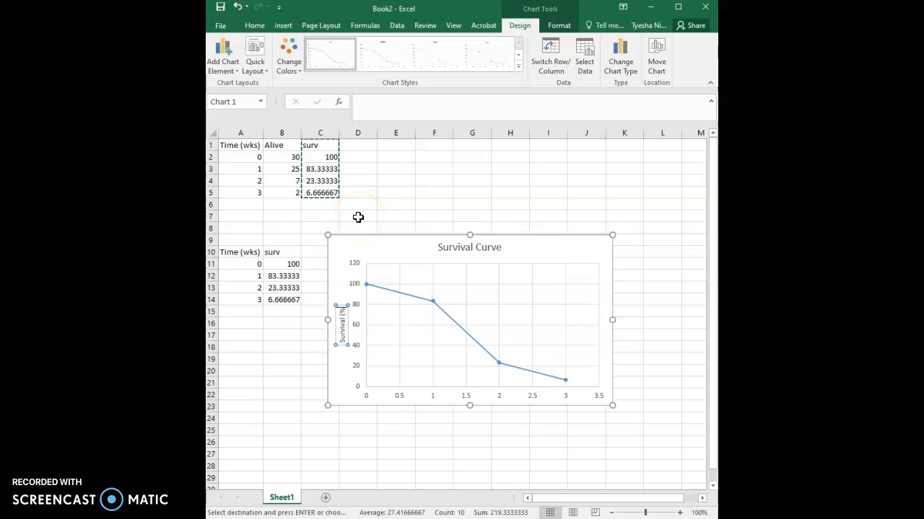
type(")")
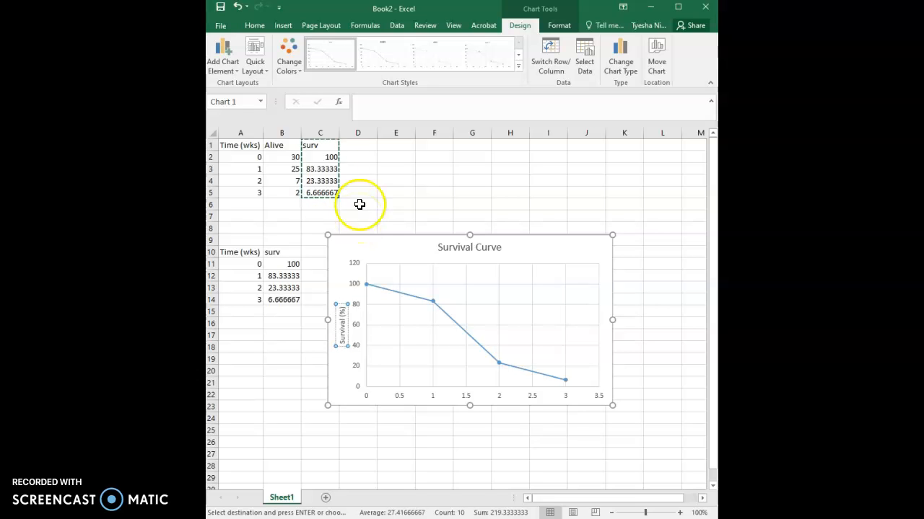
- Add a primary horizontal axis title to the chart and set its text to Time (wks)
left_click(228, 62)
mouse_move(243, 97)
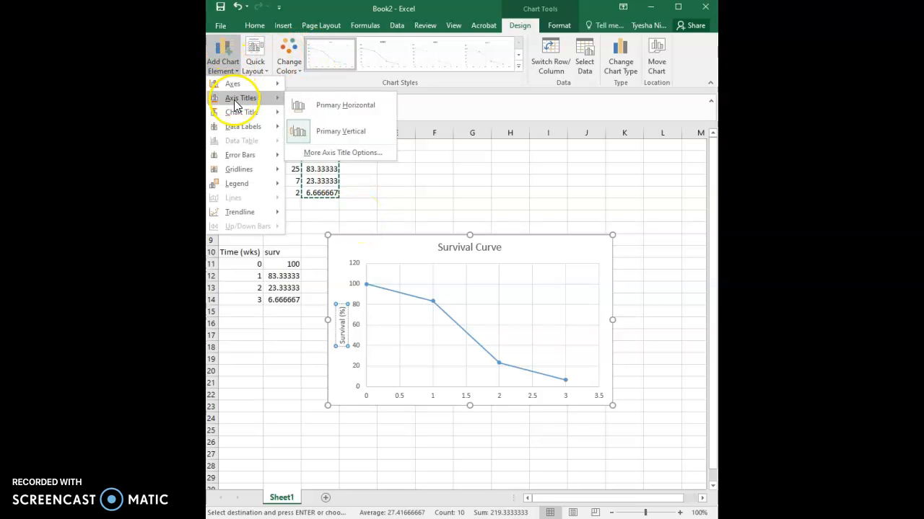
left_click(346, 106)
left_click(483, 390)
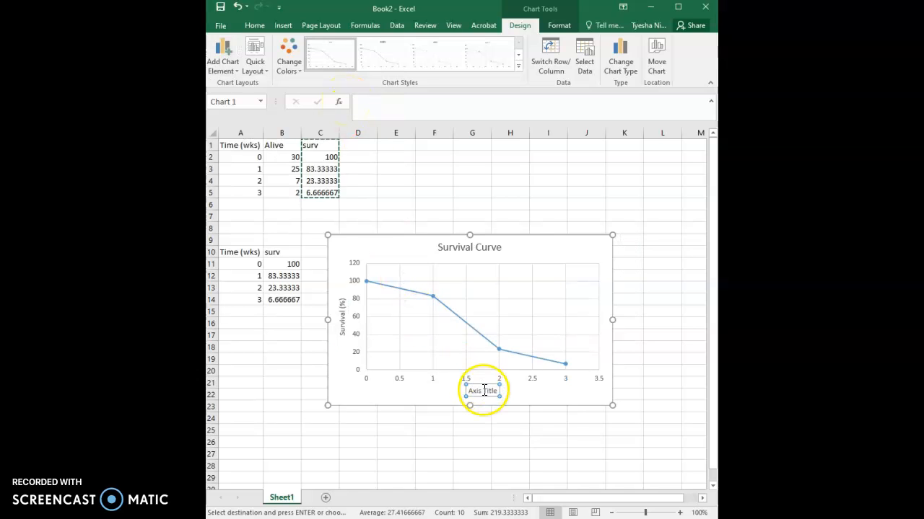
triple_click(483, 391)
type("Time (wks)")
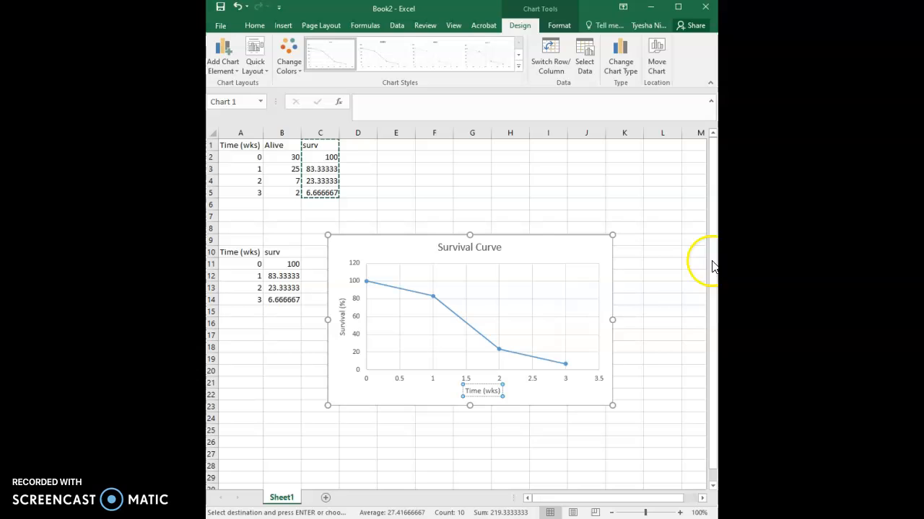
left_click(587, 406)
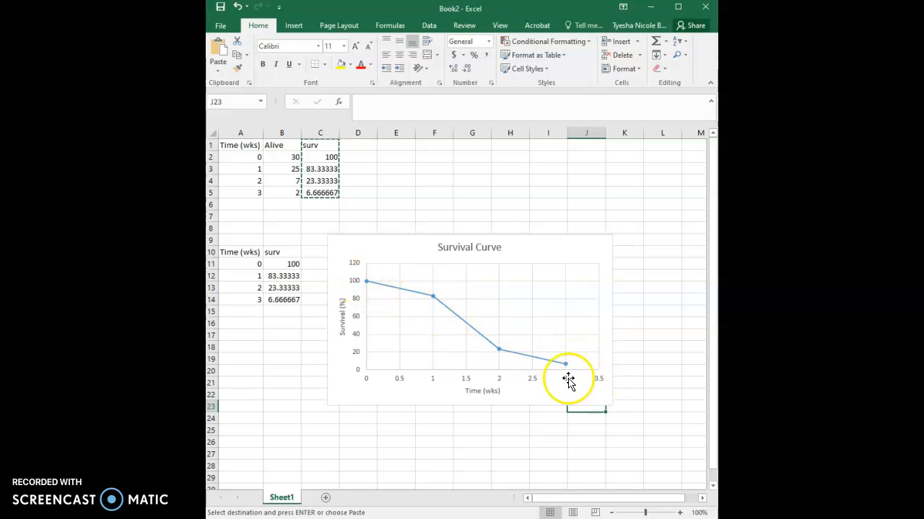
left_click(532, 383)
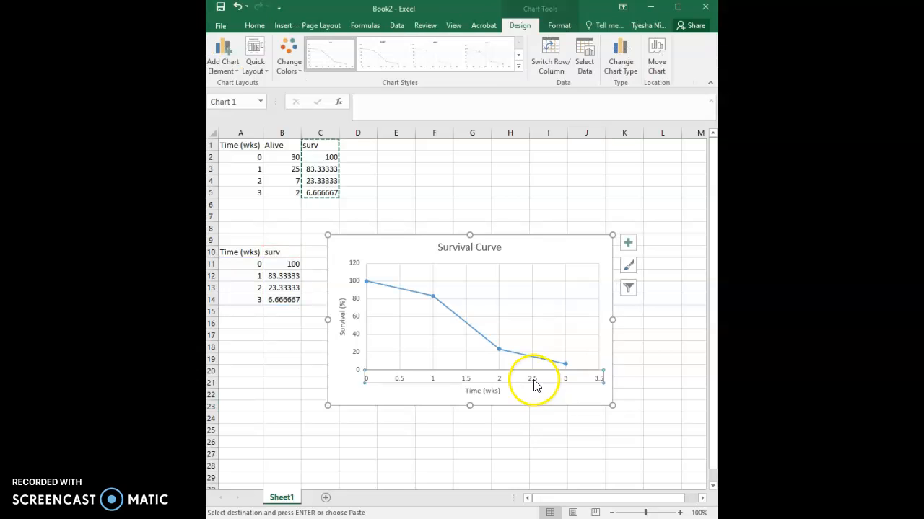
left_click(628, 244)
left_click(628, 266)
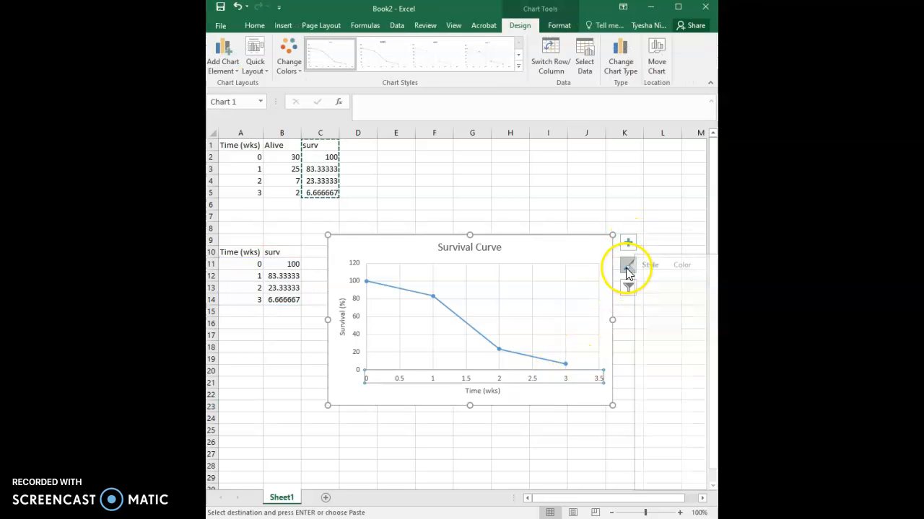
left_click(627, 288)
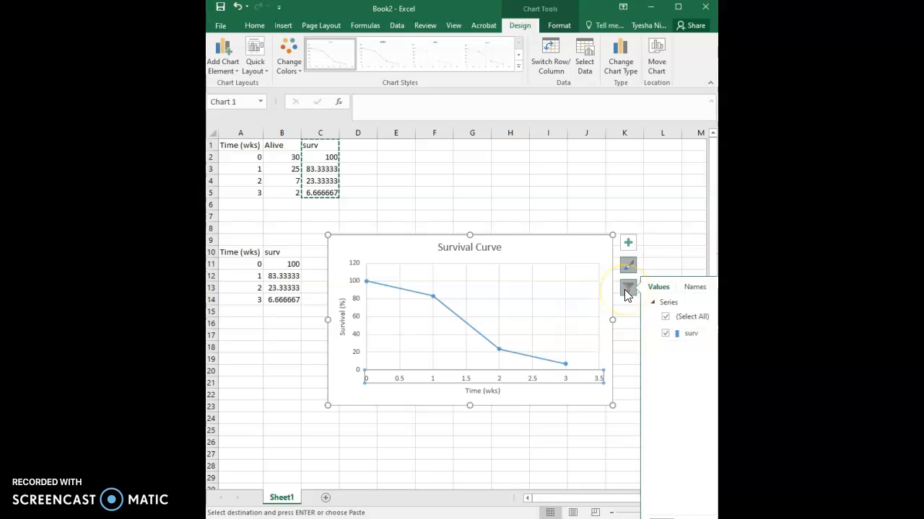
left_click(700, 288)
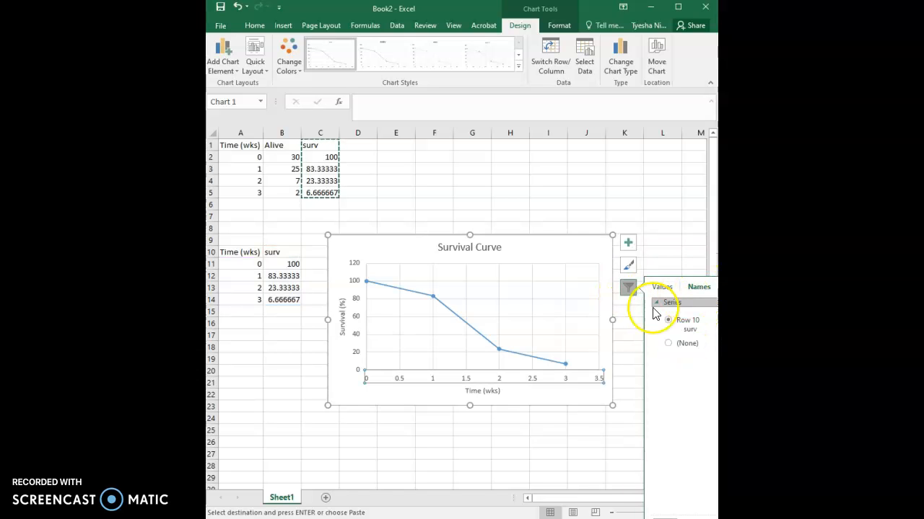
- Set the horizontal axis major unit to 1 in the axis formatting options and close the formatting pane
double_click(498, 384)
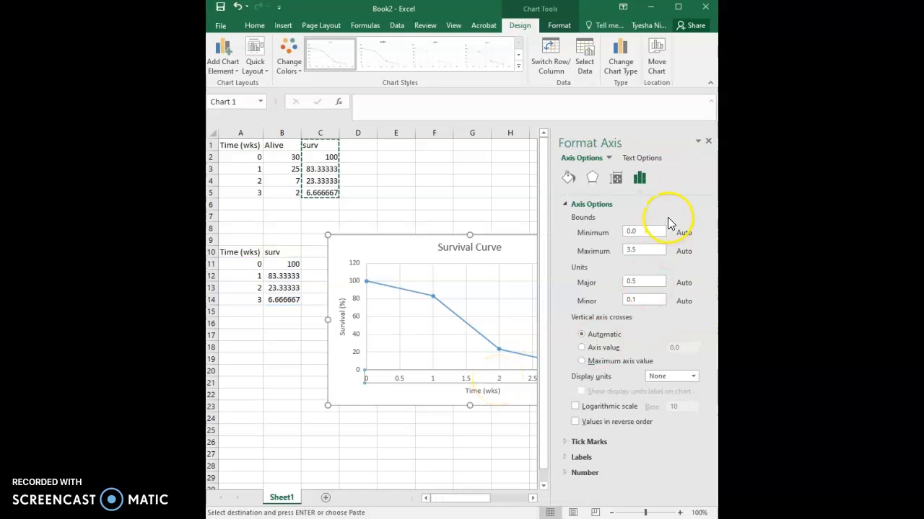
double_click(640, 281)
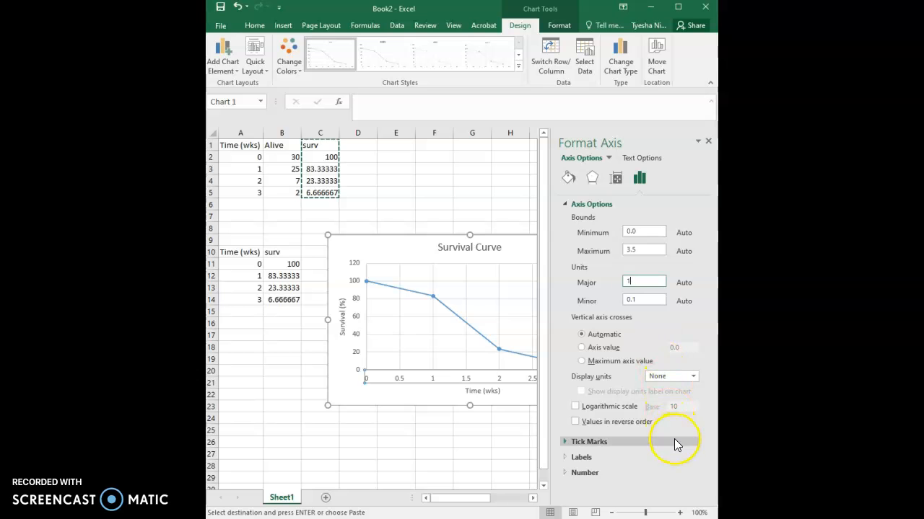
left_click(687, 10)
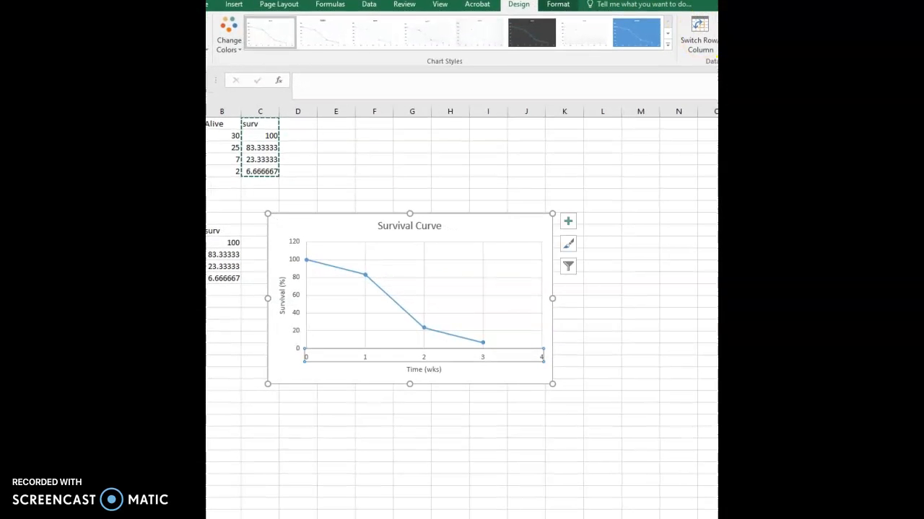
left_click(611, 308)
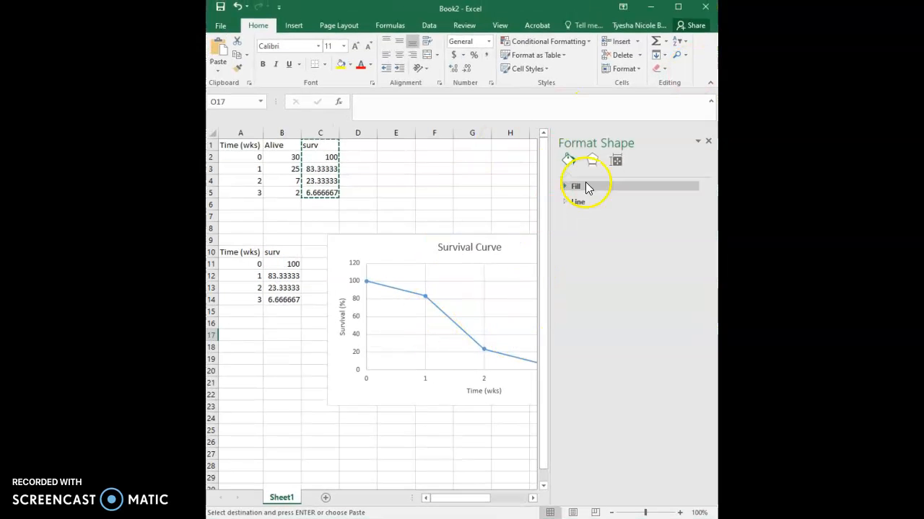
left_click(709, 142)
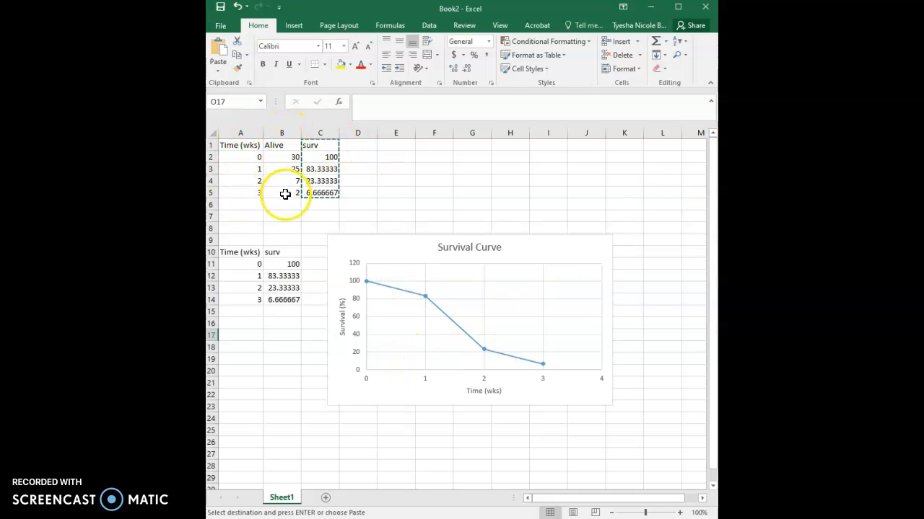
- Examine the percent survival formula in cell C2 against the plotted curve
left_click(324, 157)
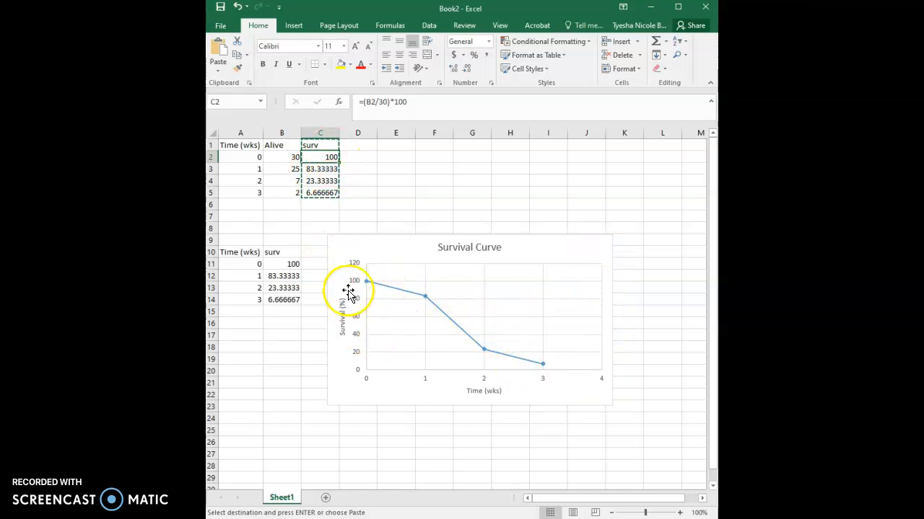
mouse_move(429, 307)
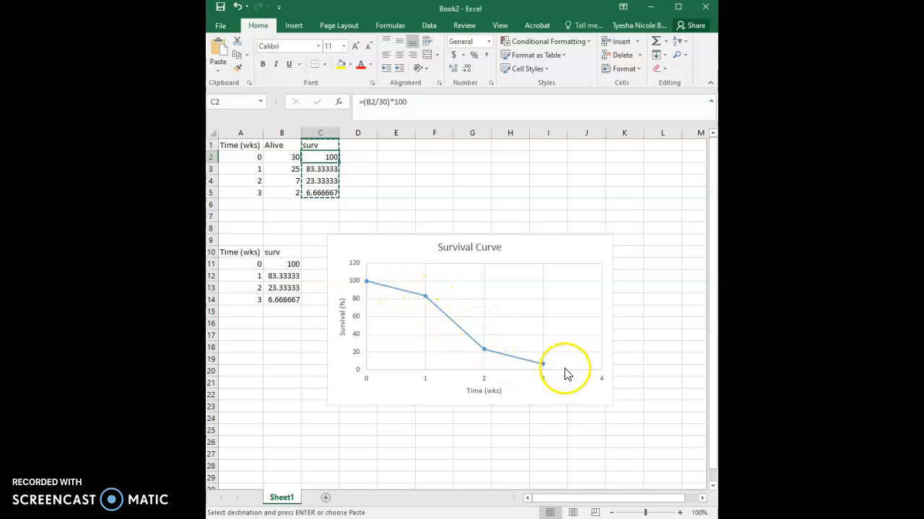